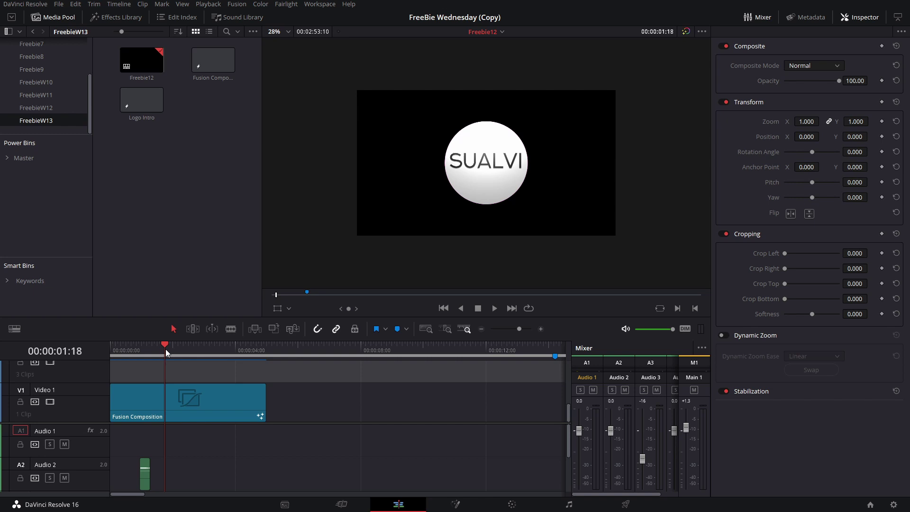
Step: Play the logo intro from the start of the timeline in full-screen view, returning to the editor when it ends
left_click_drag(164, 347, 110, 346)
key("space")
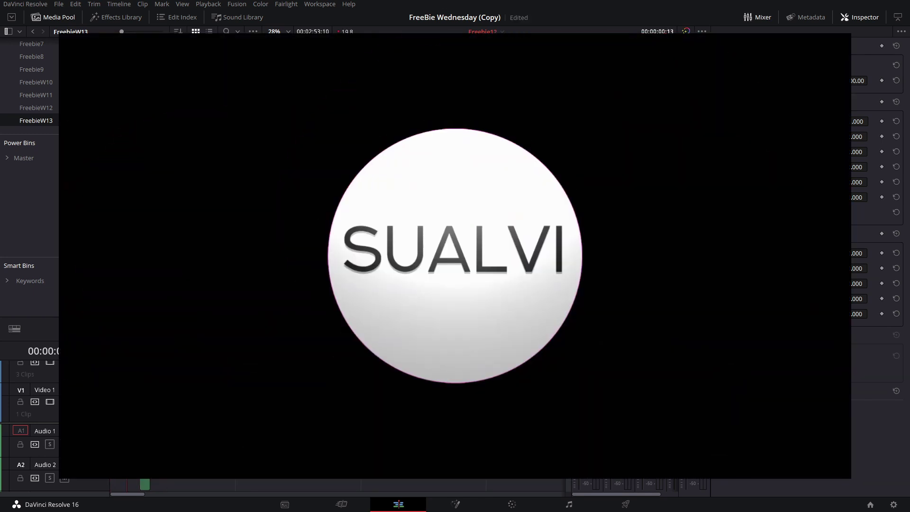
key("Escape")
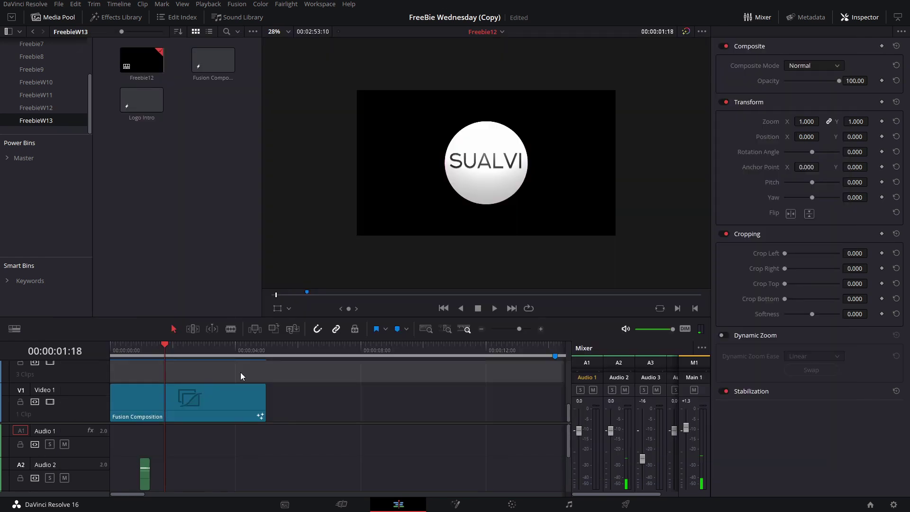
Step: Open the timeline's Fusion Composition clip on the Fusion page to show its node tree
left_click(226, 390)
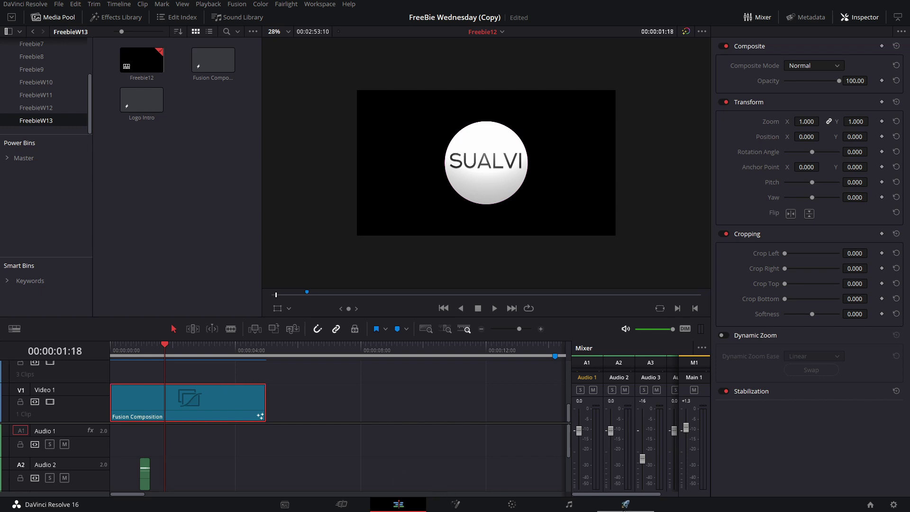
left_click(469, 504)
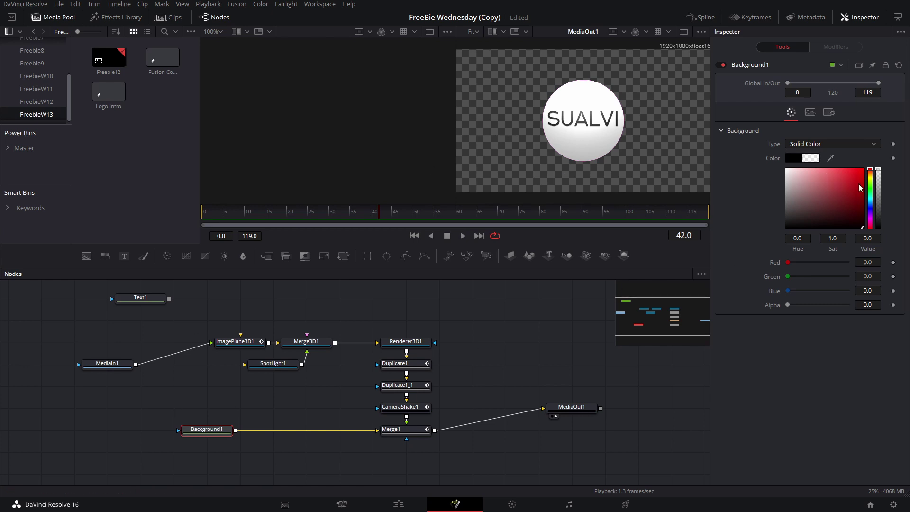
left_click_drag(859, 184, 894, 253)
left_click_drag(172, 349, 213, 385)
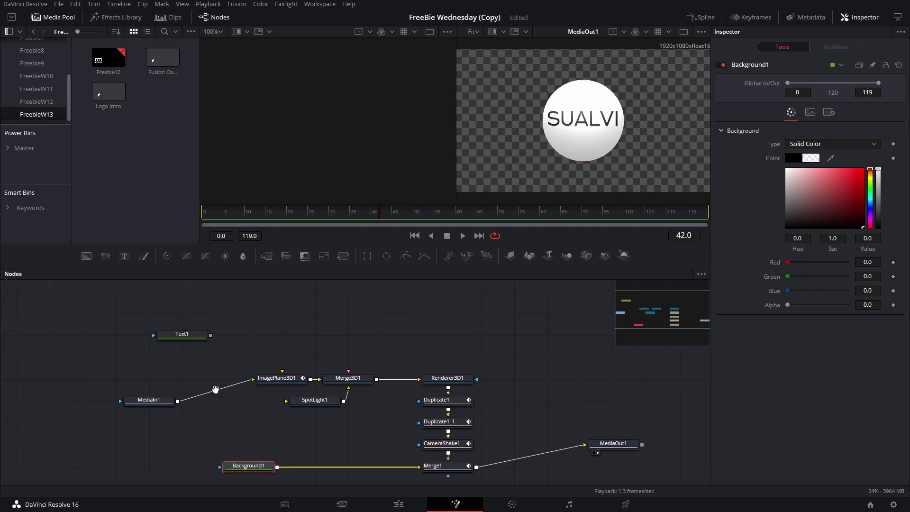
Step: Examine the settings of the MediaIn1, Text1, ImagePlane3D1 and SpotLight1 nodes that feed the logo scene
left_click(161, 404)
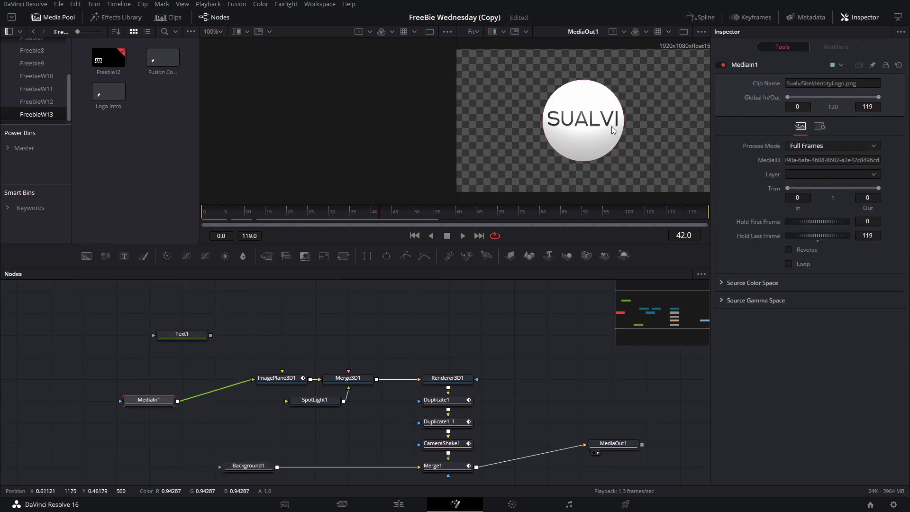
left_click(195, 418)
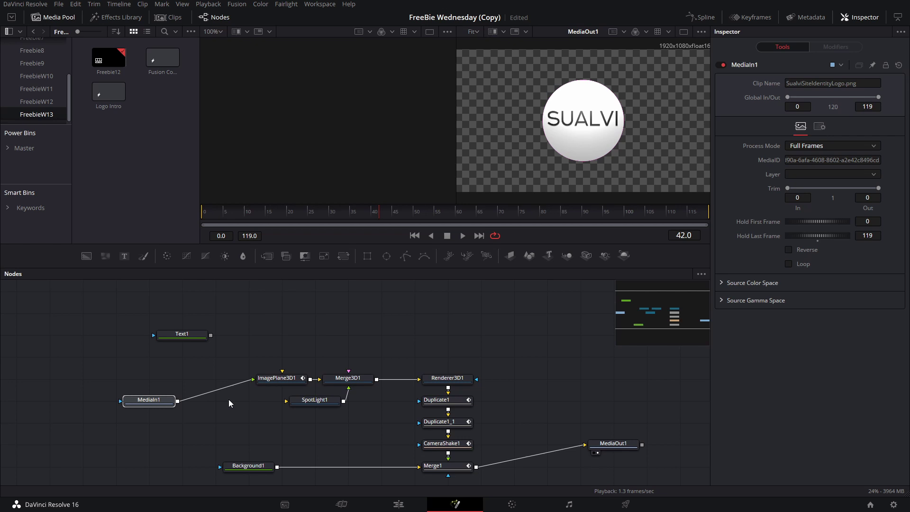
left_click(204, 336)
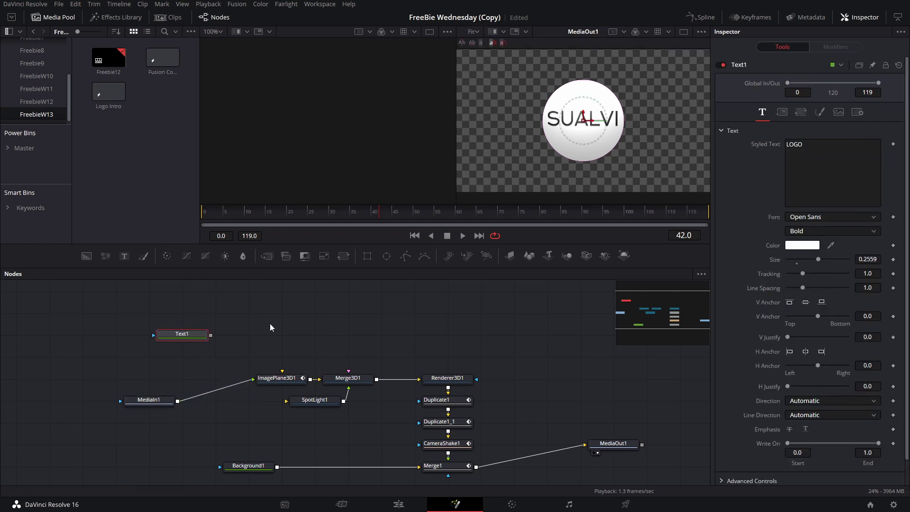
left_click(282, 383)
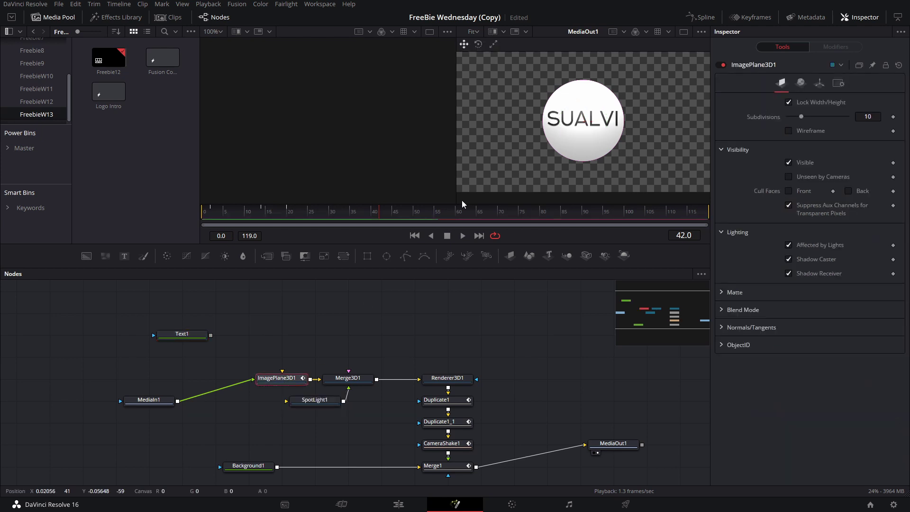
scroll(600, 137, "down", 2)
scroll(600, 137, "up", 3)
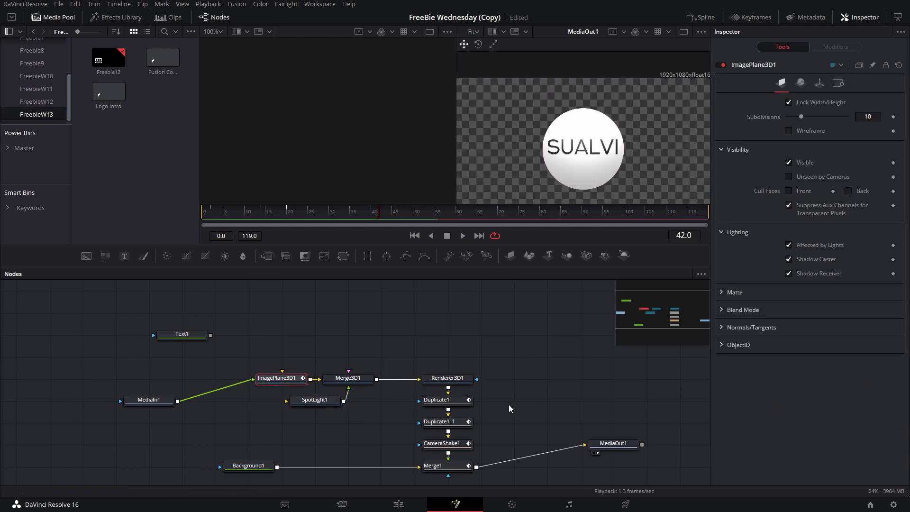
left_click_drag(556, 161, 533, 149)
left_click_drag(554, 180, 580, 174)
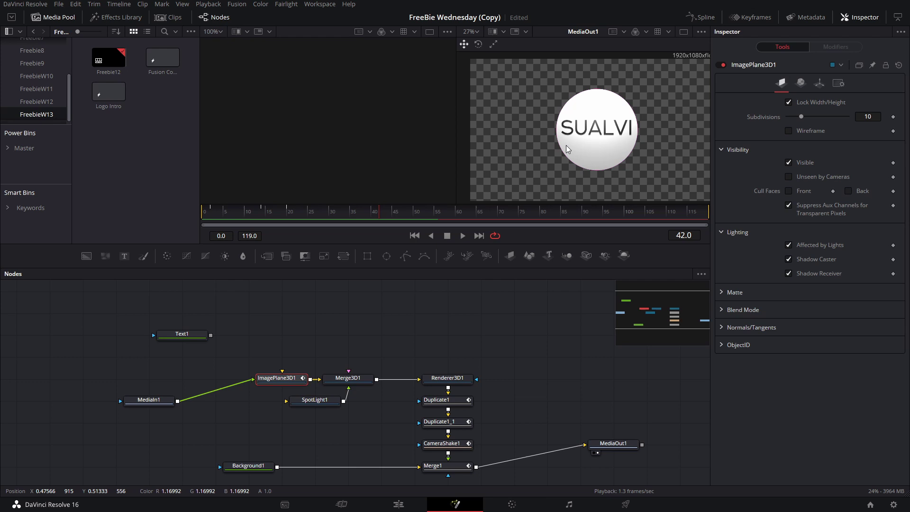
left_click(322, 402)
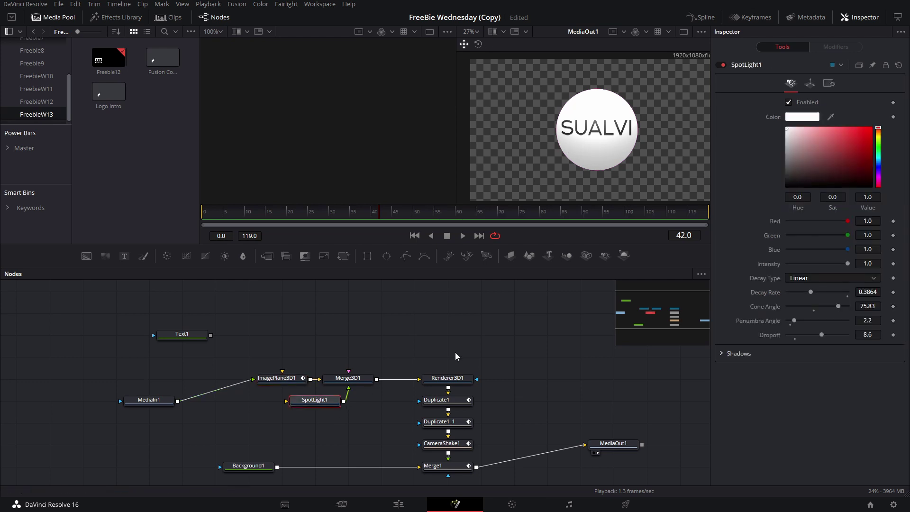
Step: Turn Renderer3D1's lighting off and back on to compare the logo's shading
left_click(451, 378)
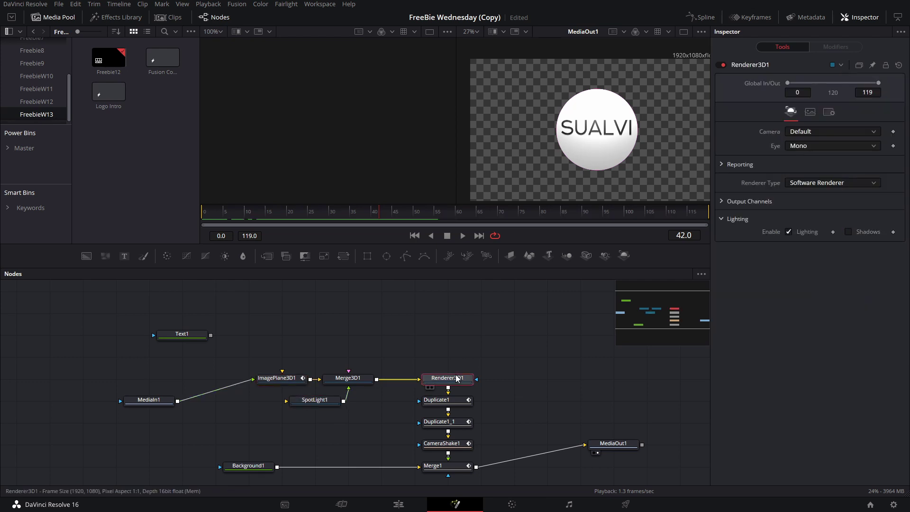
left_click(788, 232)
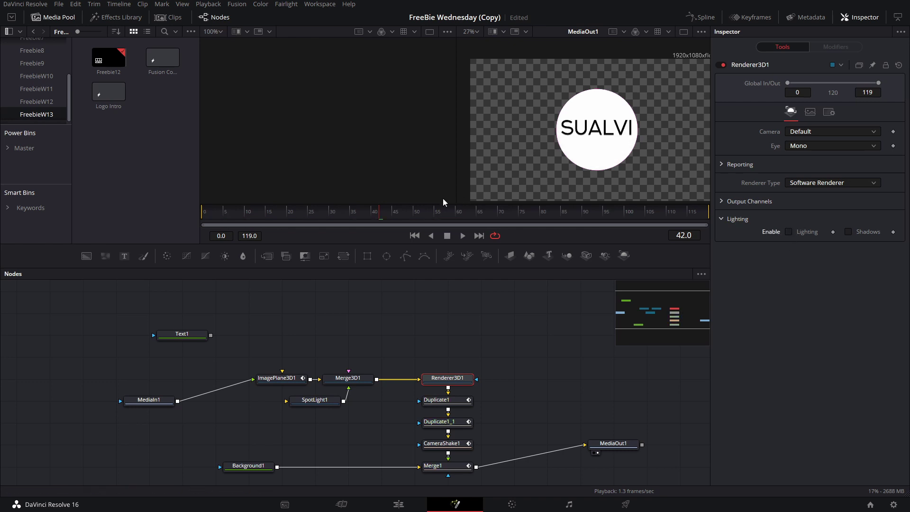
left_click(789, 232)
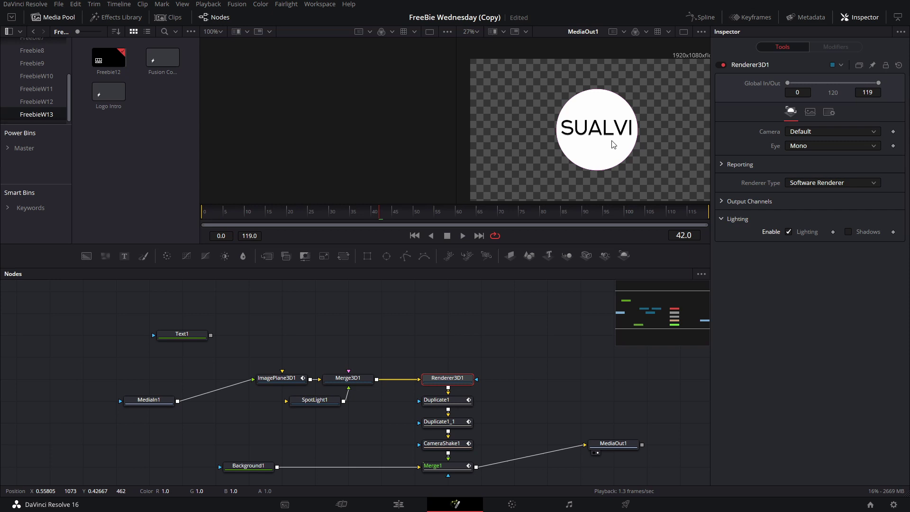
left_click_drag(500, 322, 468, 321)
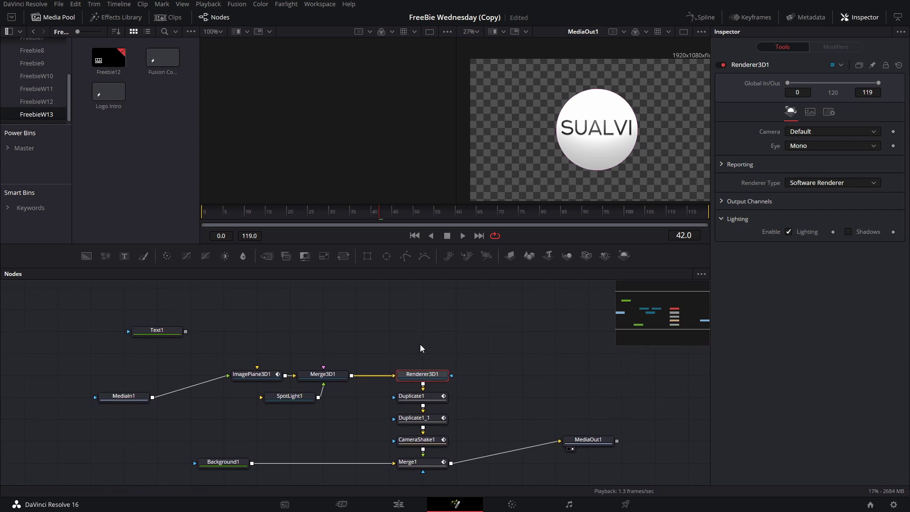
Step: Inspect the copy, jitter and motion blur settings of Duplicate1, and the copy and motion blur settings of Duplicate1_1
left_click(433, 397)
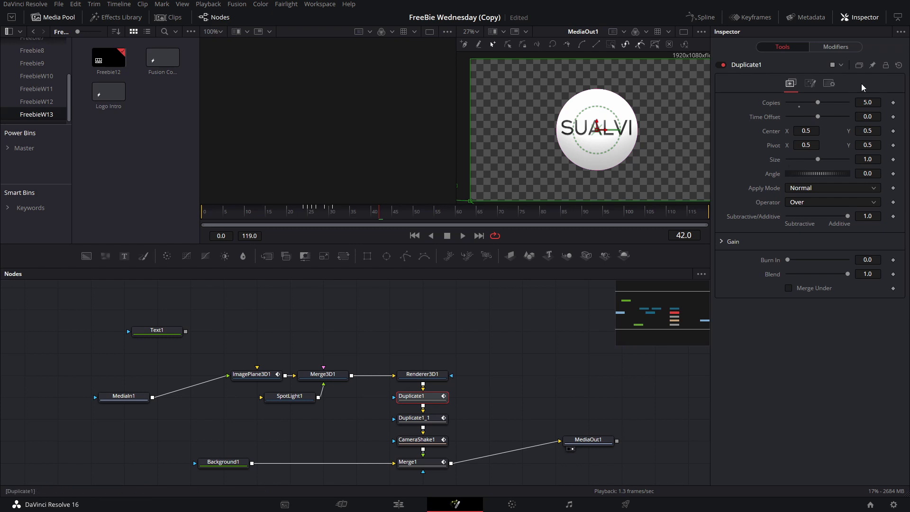
left_click(810, 84)
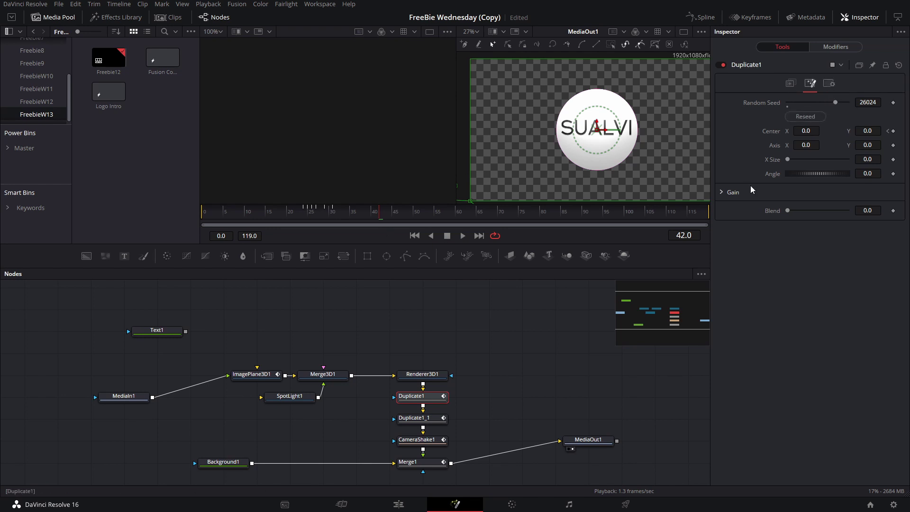
left_click(833, 85)
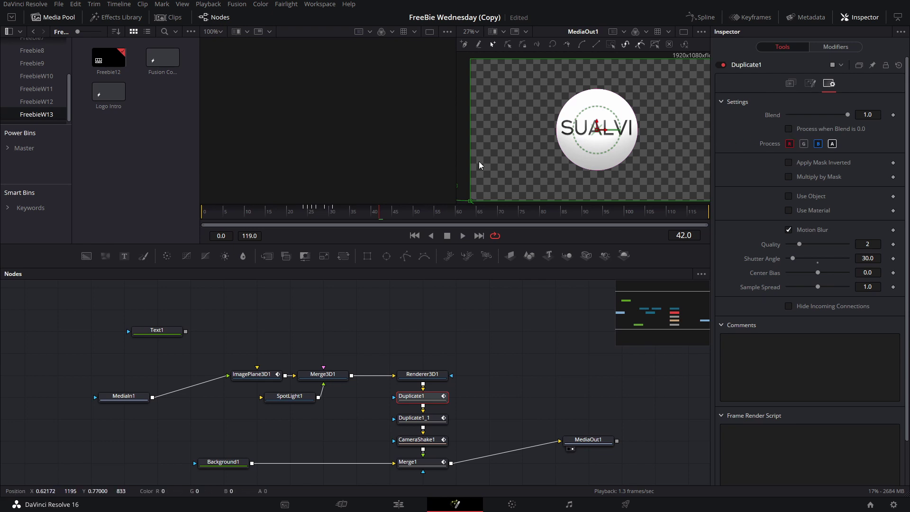
left_click(427, 417)
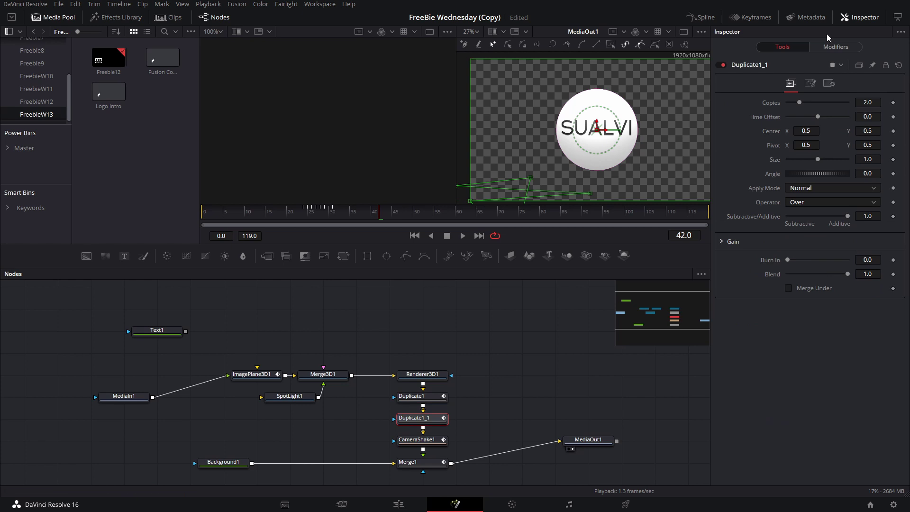
left_click(829, 84)
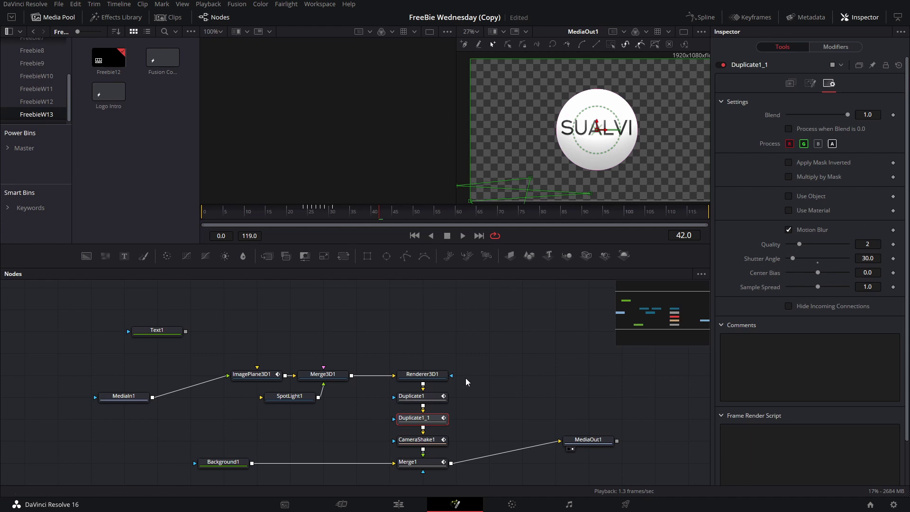
Step: Review CameraShake1's keyframed shake values and the resulting glitch at frames 24, 26 and 28
left_click(444, 441)
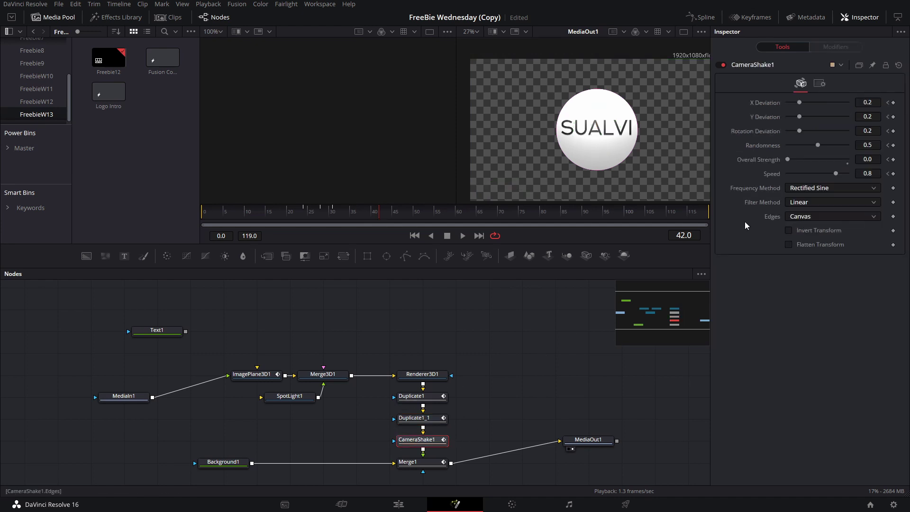
left_click(323, 212)
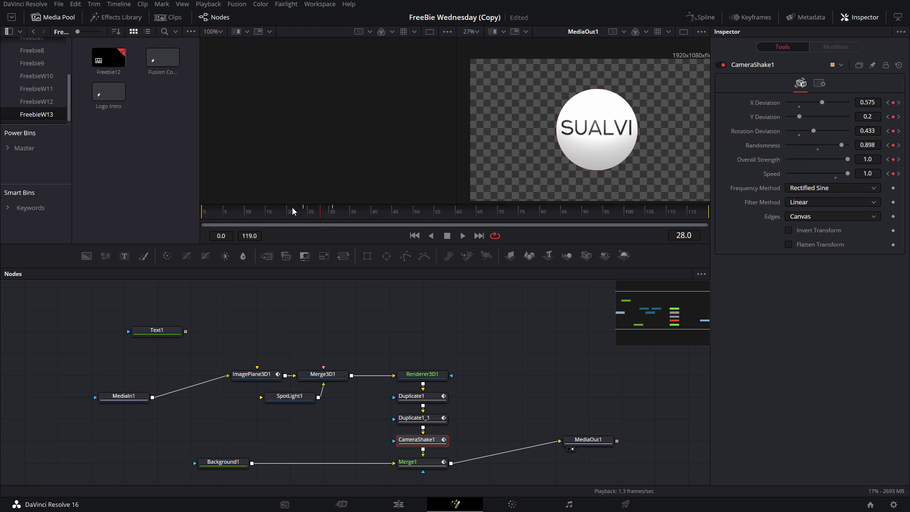
left_click(308, 218)
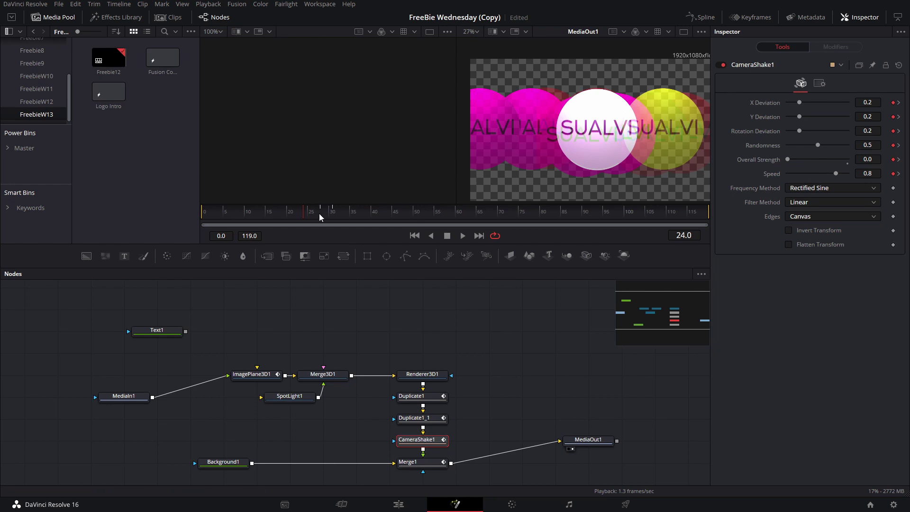
left_click(321, 213)
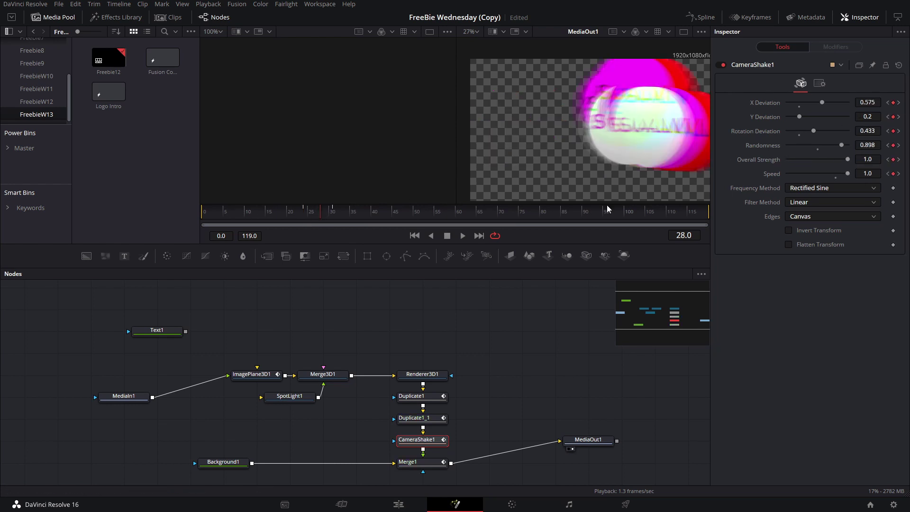
left_click_drag(323, 215, 314, 211)
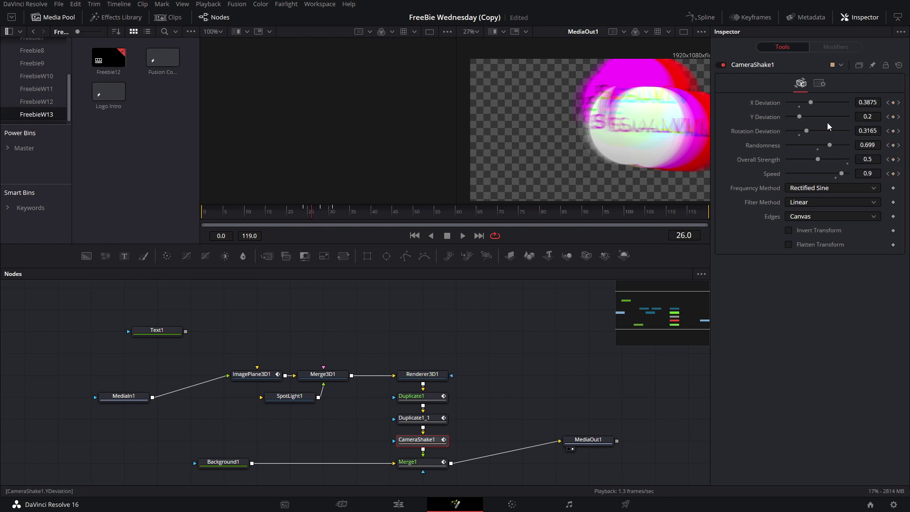
Step: Duplicate the entire logo intro node tree, including MediaOut1, and place the copy above the original in the node graph
left_click_drag(554, 360, 533, 342)
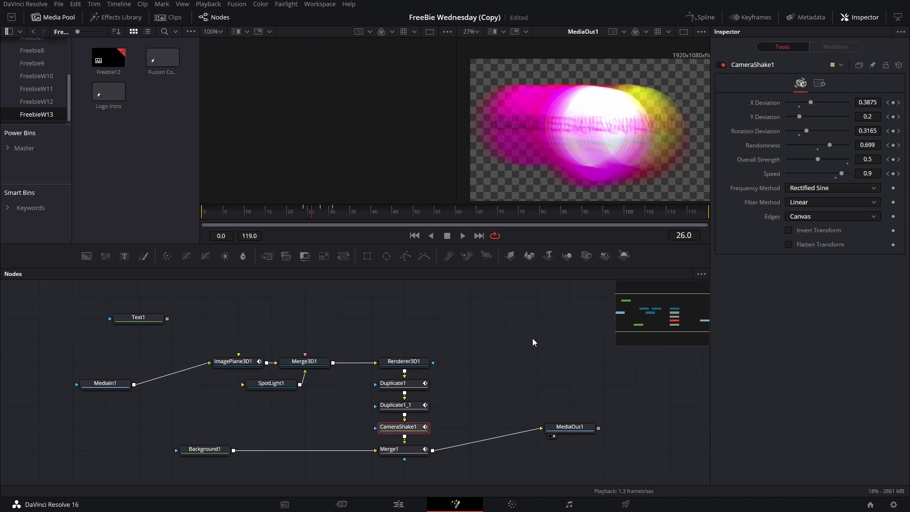
scroll(532, 337, "down", 5)
scroll(544, 359, "up", 5)
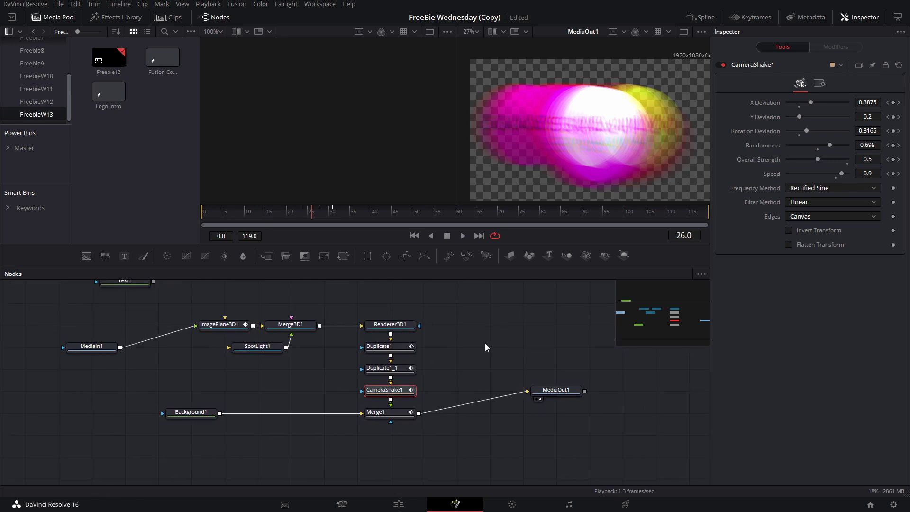
left_click_drag(529, 334, 534, 338)
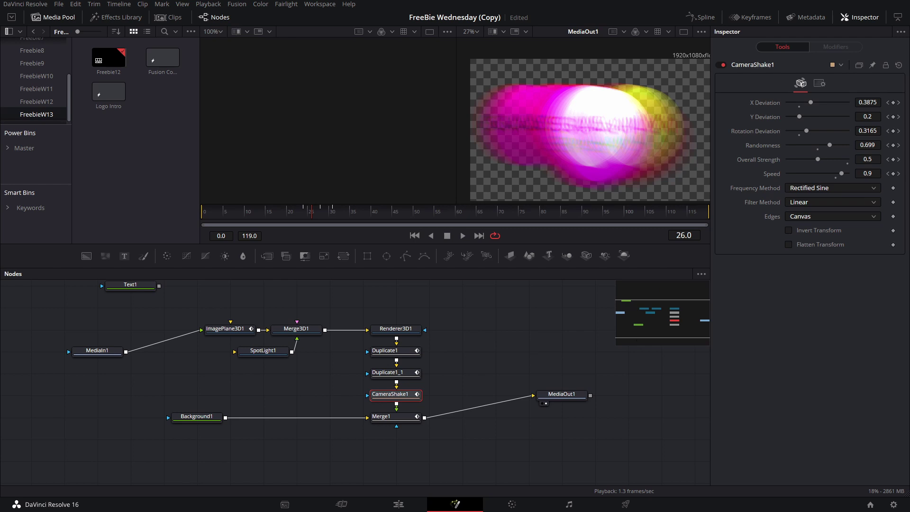
left_click_drag(908, 374, 595, 335)
scroll(478, 307, "down", 2)
left_click_drag(477, 307, 489, 386)
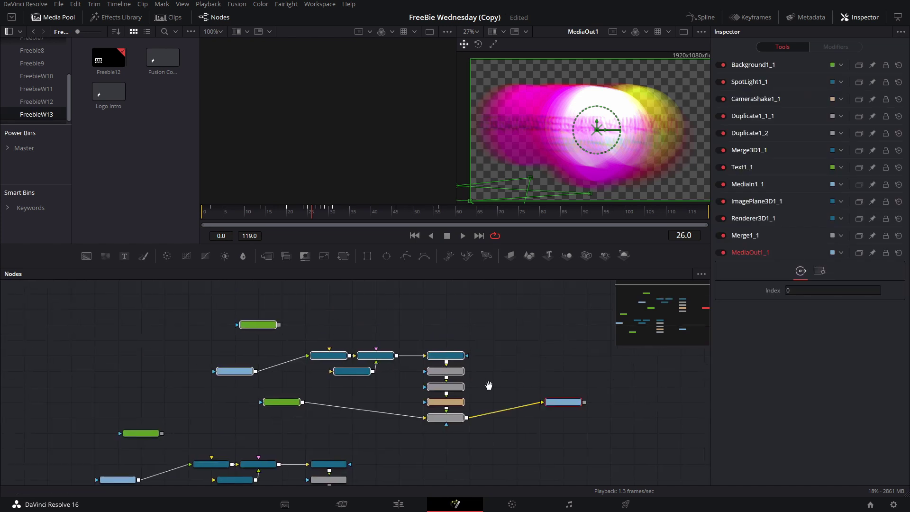
scroll(489, 385, "up", 2)
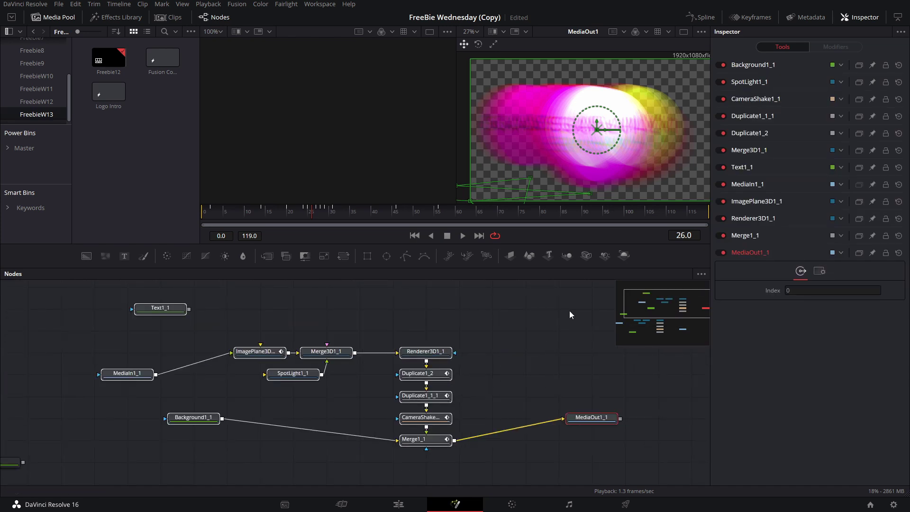